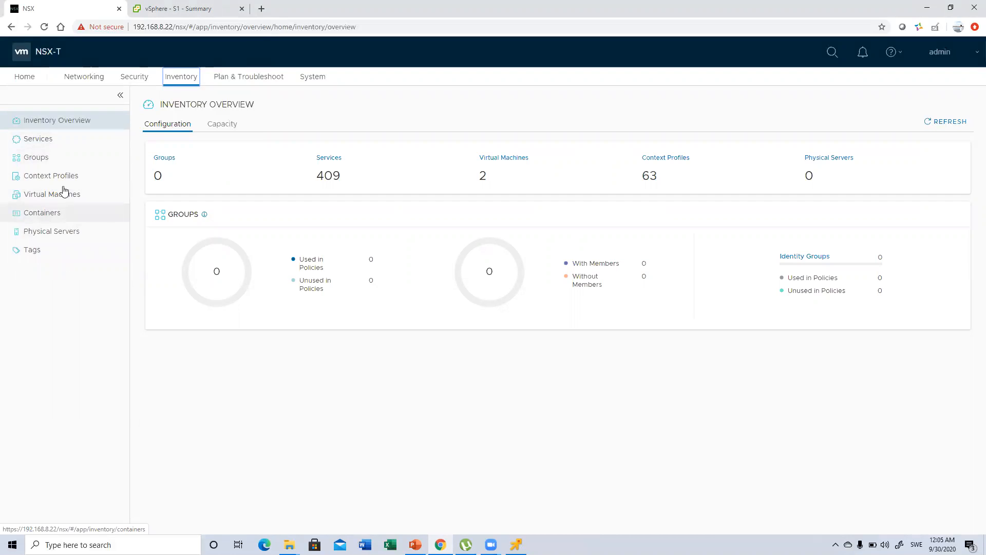
Start a new inventory tag named DB with the scope Tier
click(55, 199)
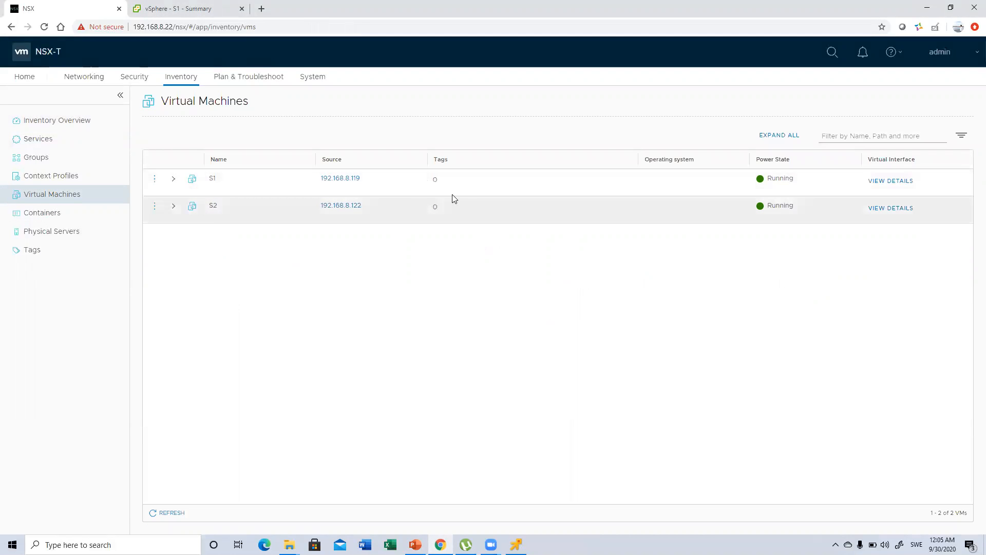
click(41, 250)
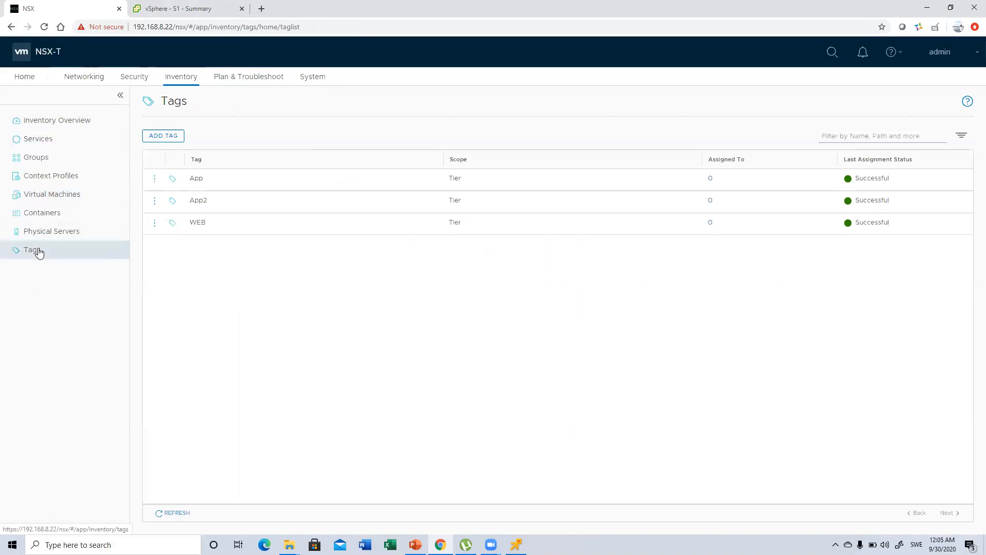
click(159, 139)
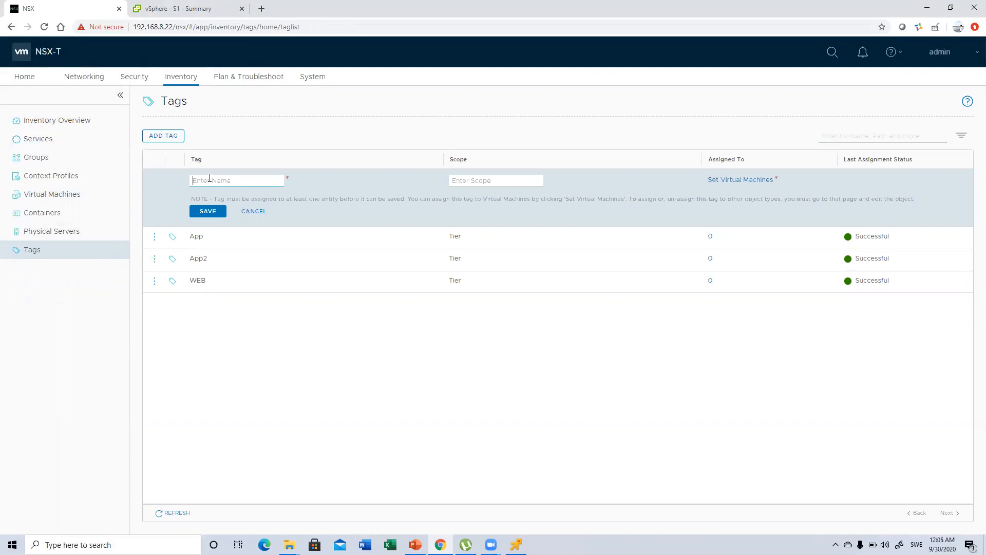
text(DB)
click(482, 185)
text(Tier)
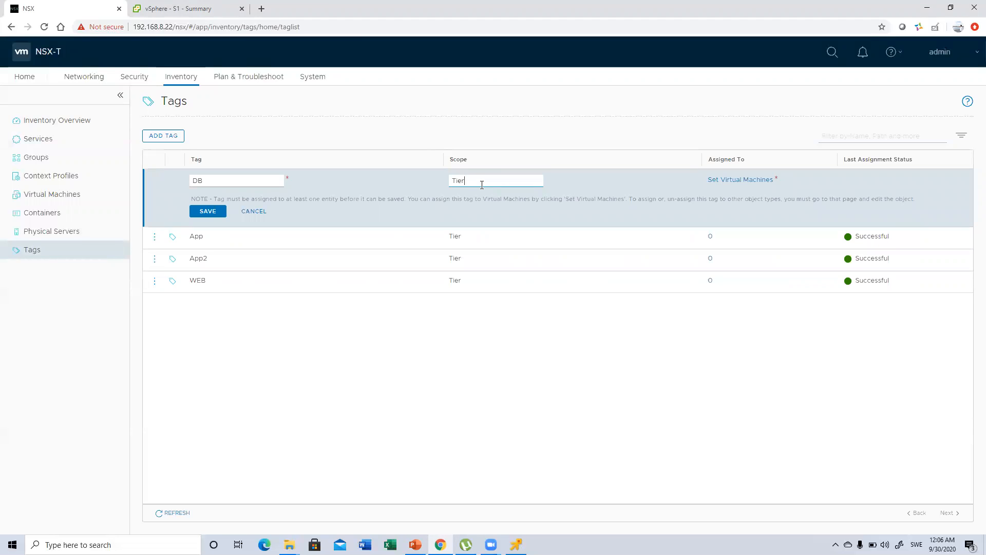
Assign the DB tag to virtual machine S2 and save the tag
click(733, 182)
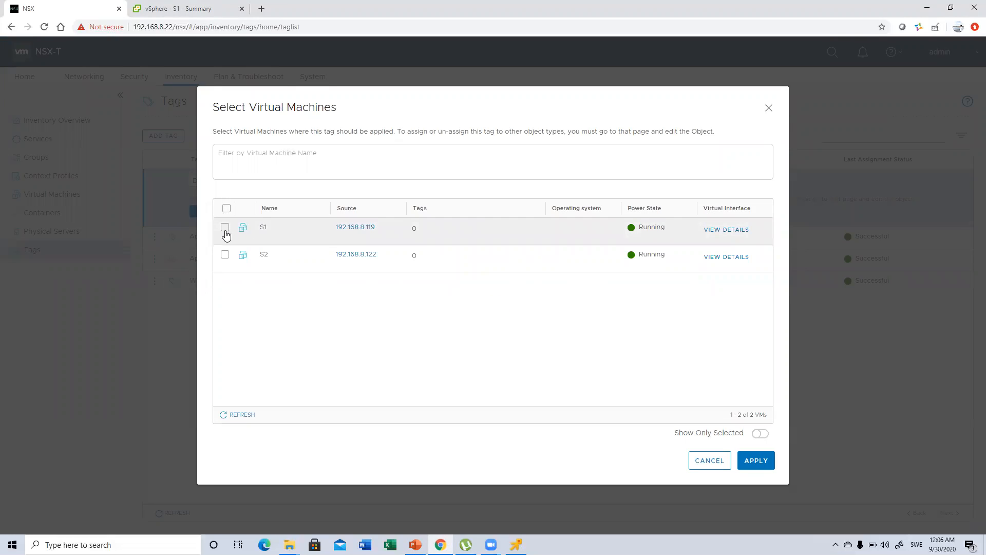
click(225, 255)
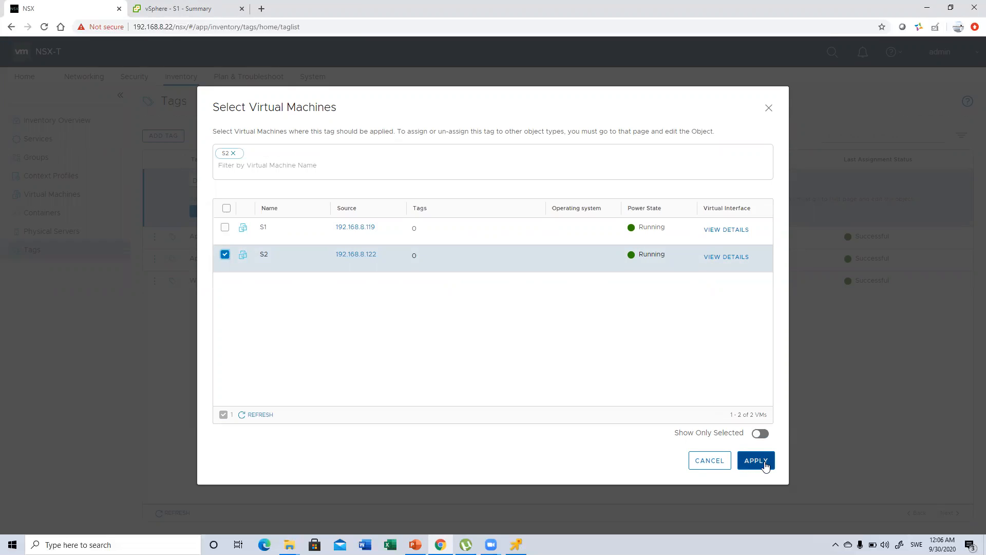
click(755, 460)
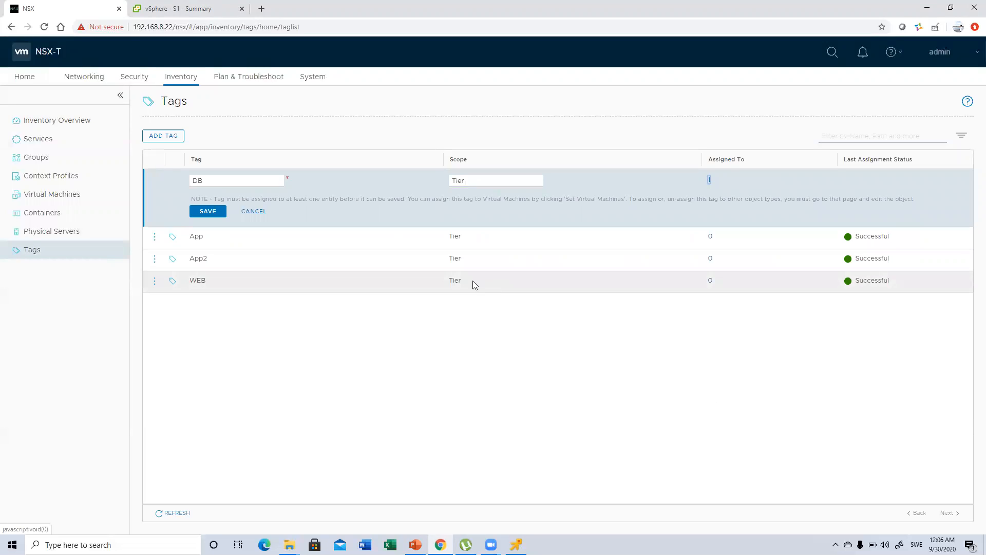
click(216, 212)
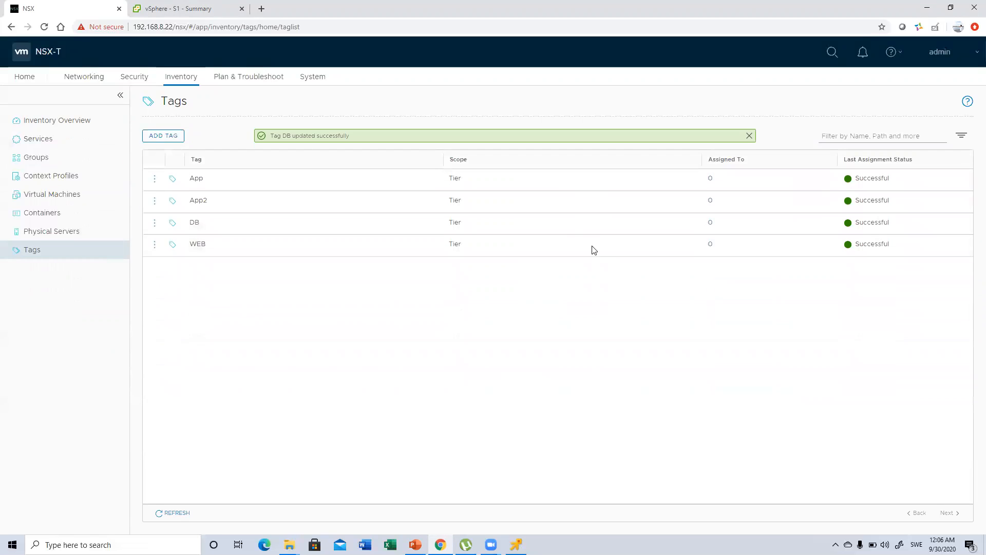
Edit the existing WEB tag to assign it to virtual machine S1, and save the change
click(154, 245)
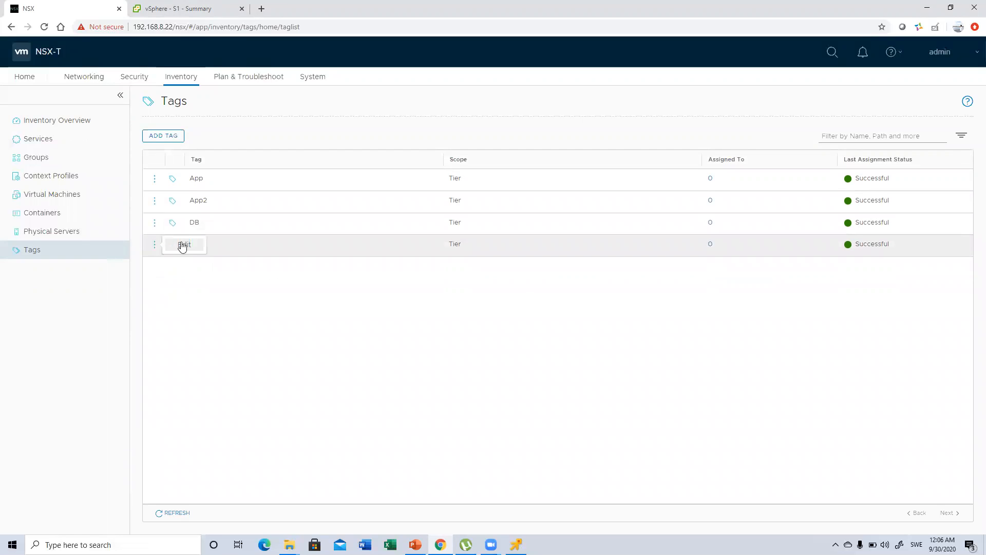
click(193, 245)
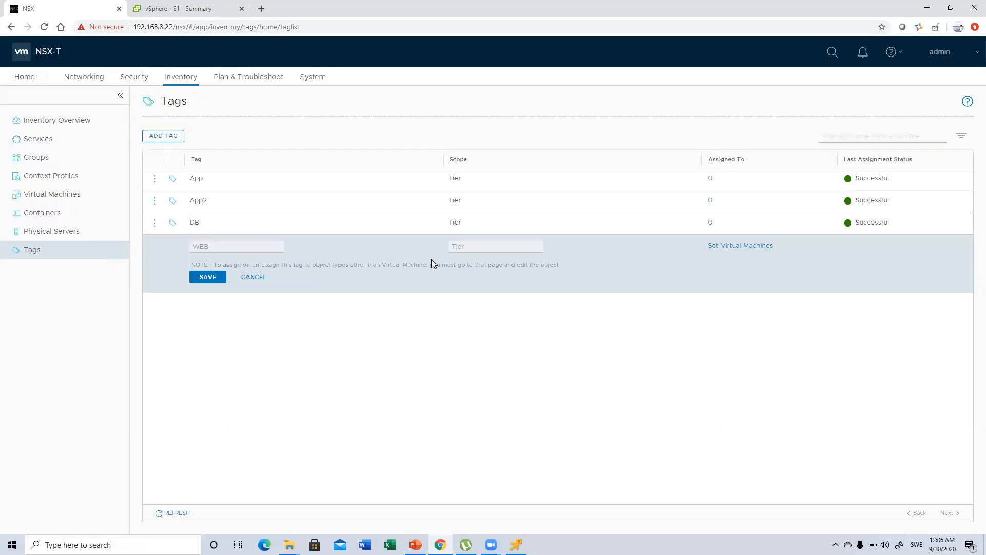
click(737, 246)
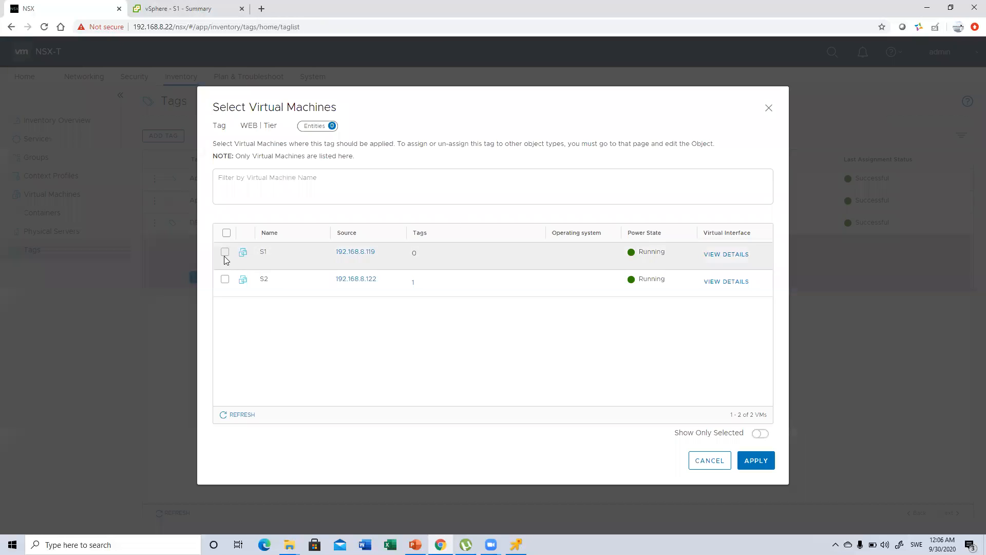
click(224, 253)
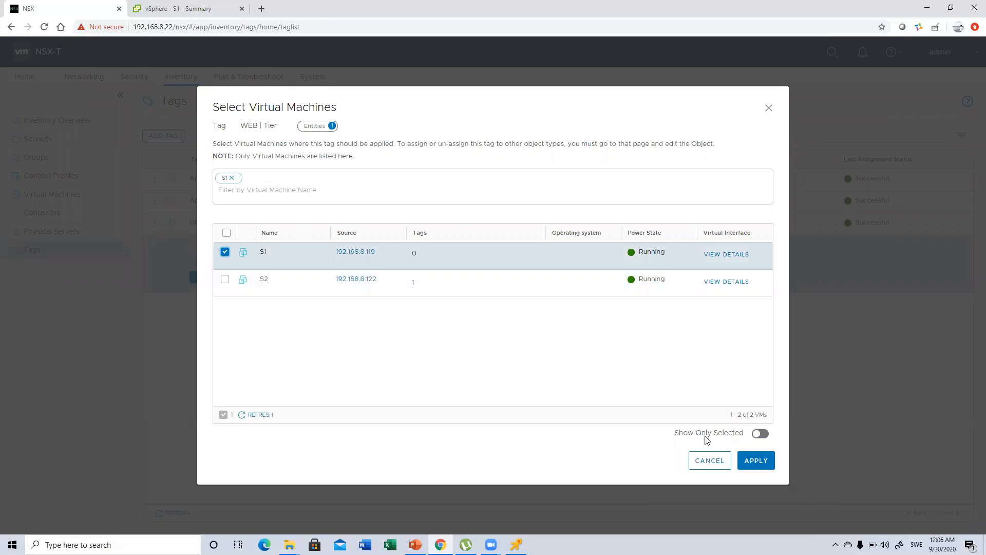
click(752, 458)
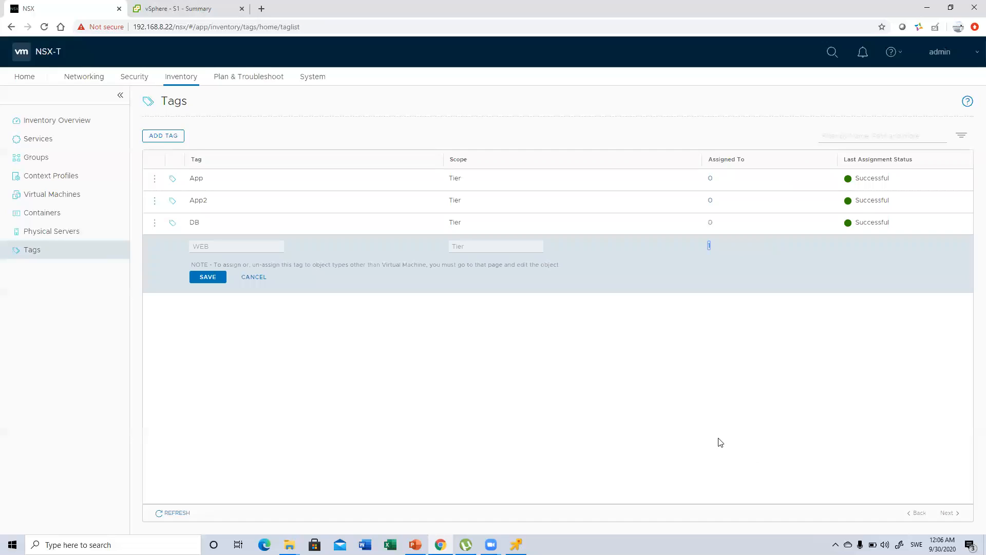
click(206, 277)
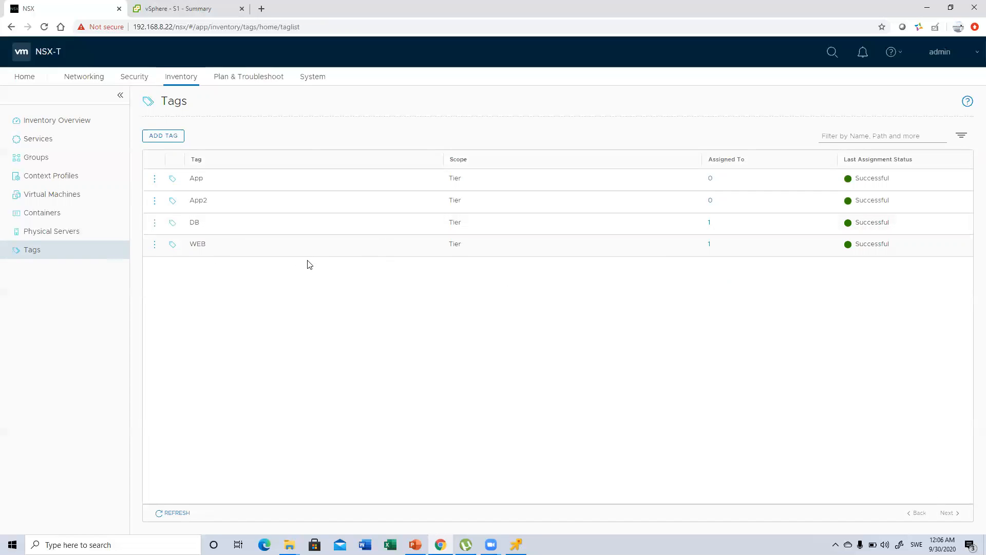
Open the network segment Seg-1 for editing to view its tag settings, and return to the inventory without saving
click(86, 76)
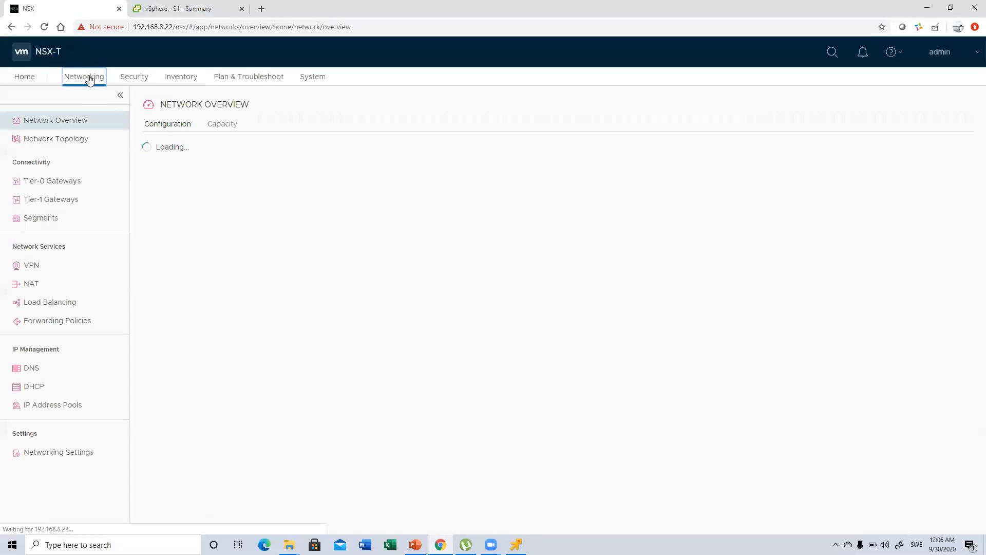
click(48, 219)
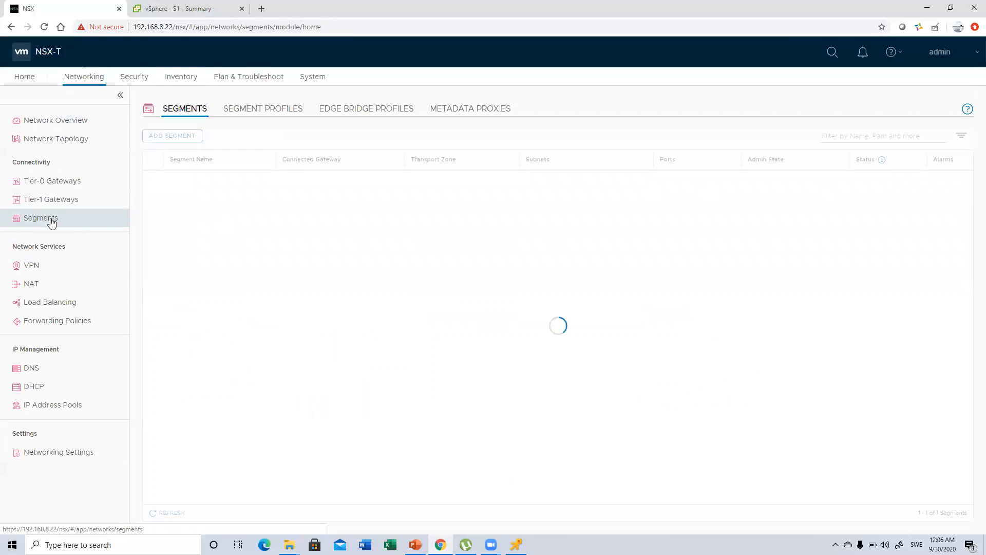
click(155, 200)
click(185, 188)
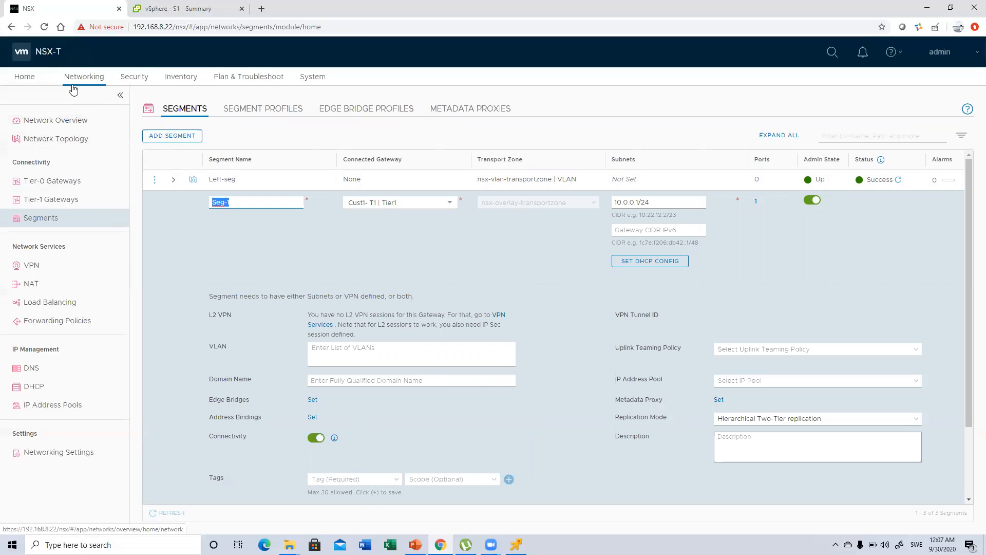
click(185, 76)
click(611, 318)
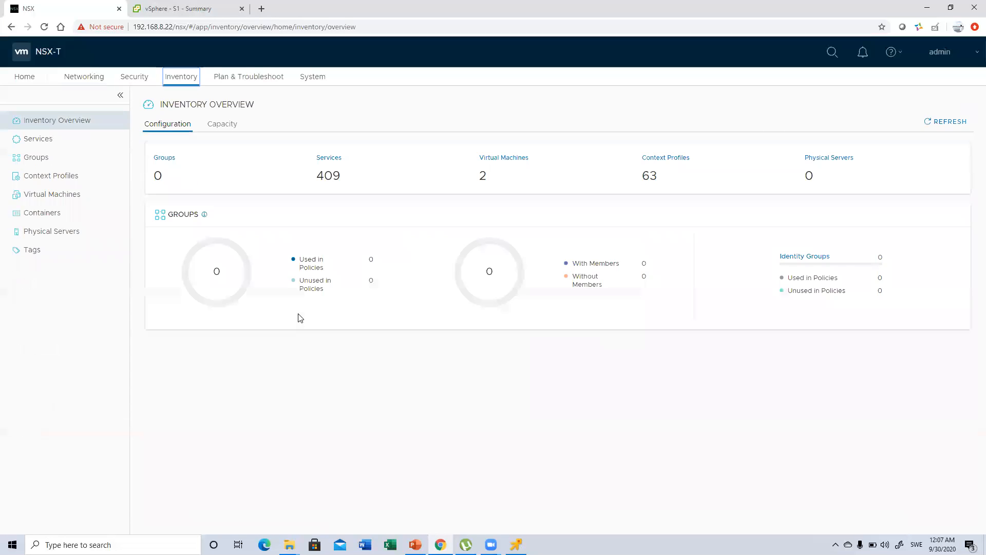
Start a new inventory group named DB and open its member selection
click(30, 251)
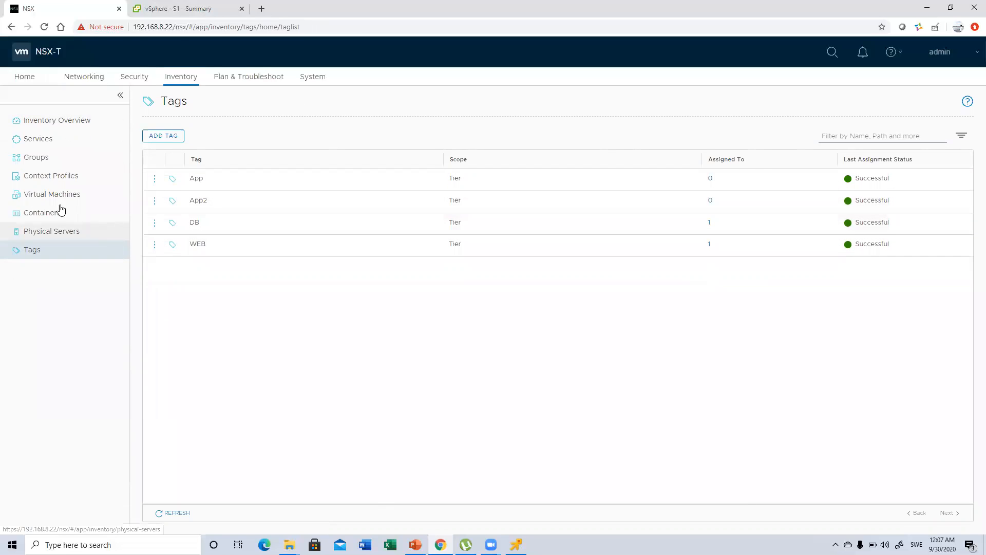
click(37, 164)
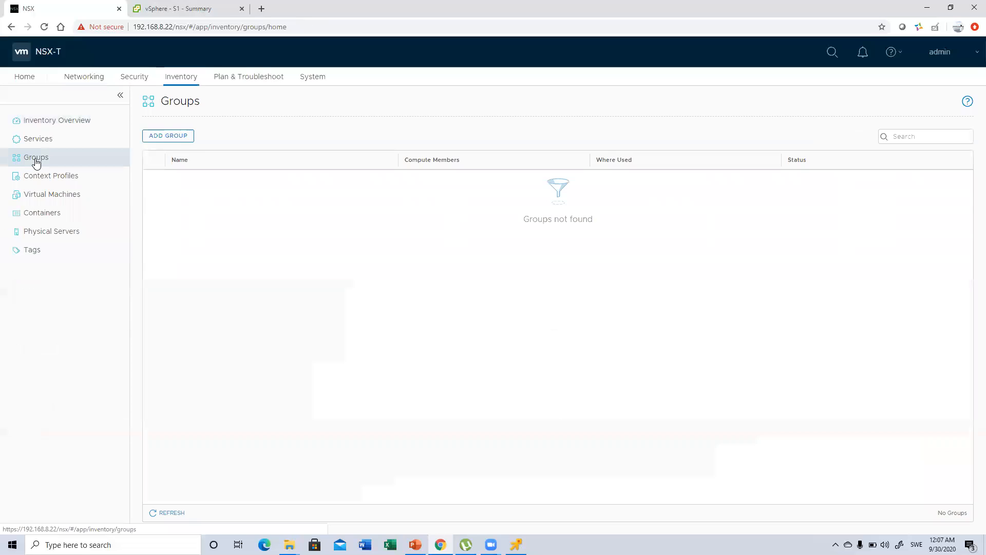
click(181, 137)
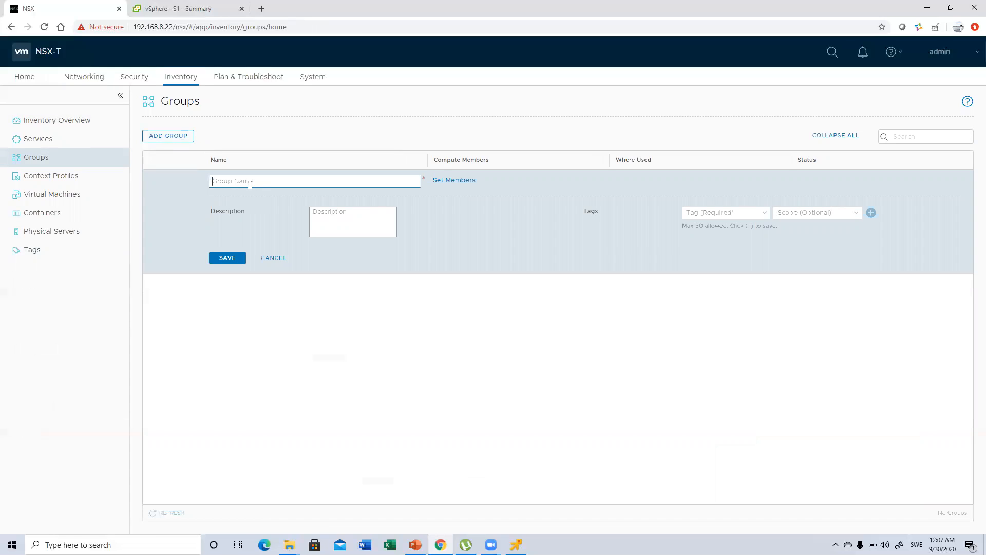
text(DB)
click(444, 185)
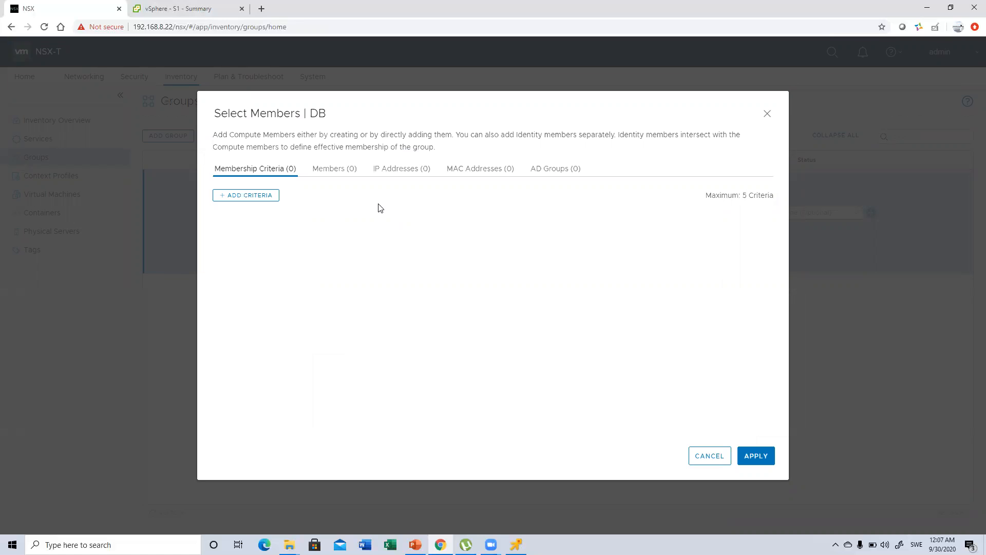
Examine the ways to add members to the DB group: object categories, IP addresses, MAC addresses and AD groups
click(341, 169)
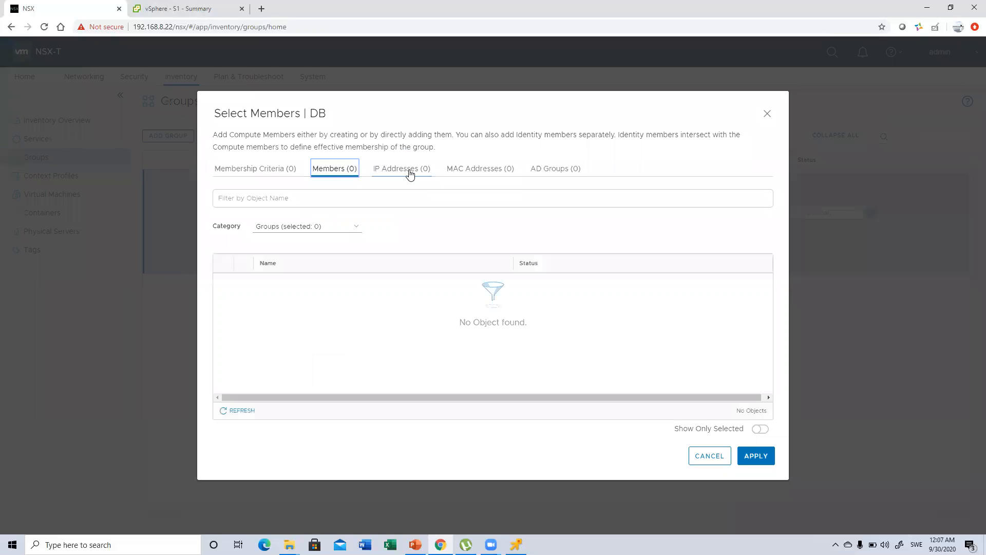
click(410, 172)
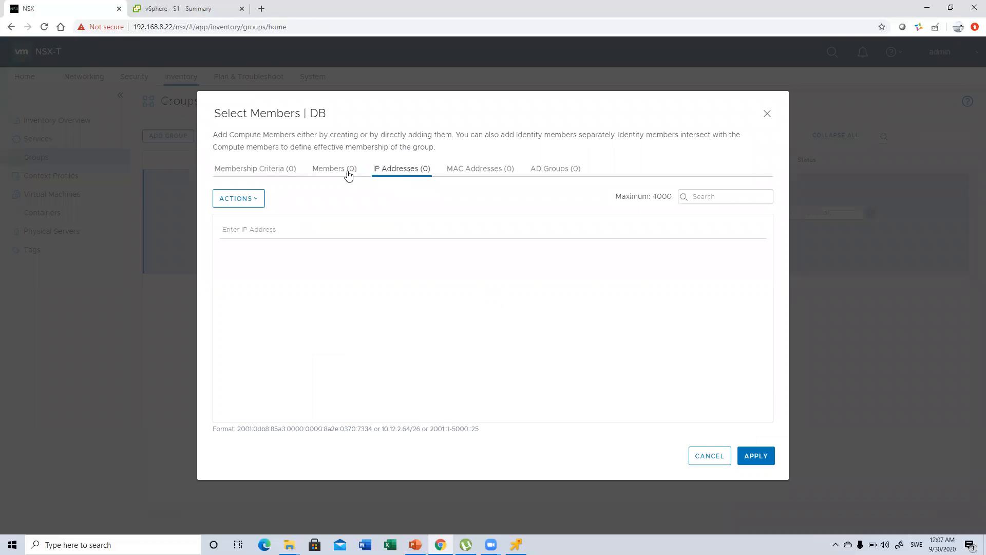
click(334, 170)
click(287, 230)
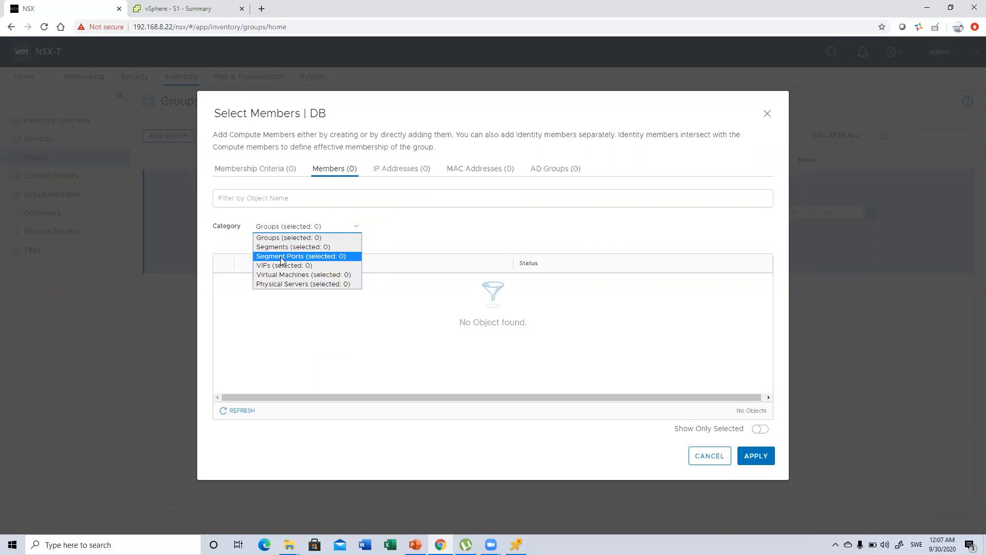
click(392, 170)
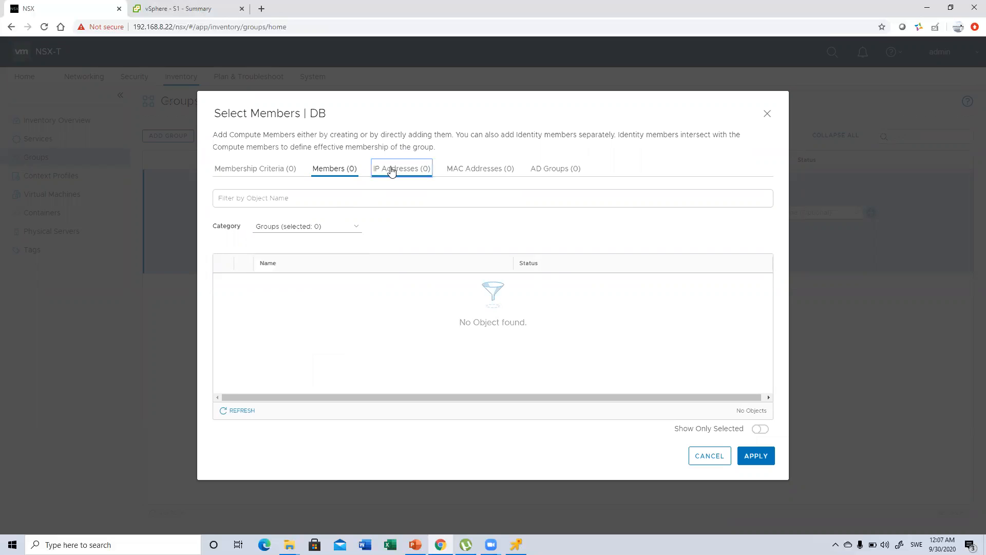
click(484, 168)
click(571, 168)
click(265, 171)
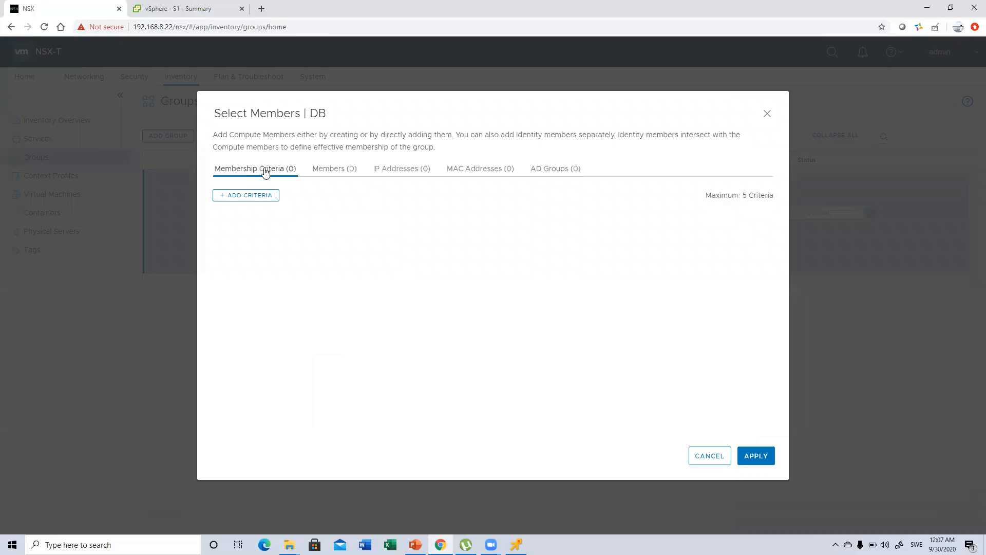
Add a membership criterion for virtual machines whose tag equals DB with scope Tier, apply it and save the DB group
click(250, 200)
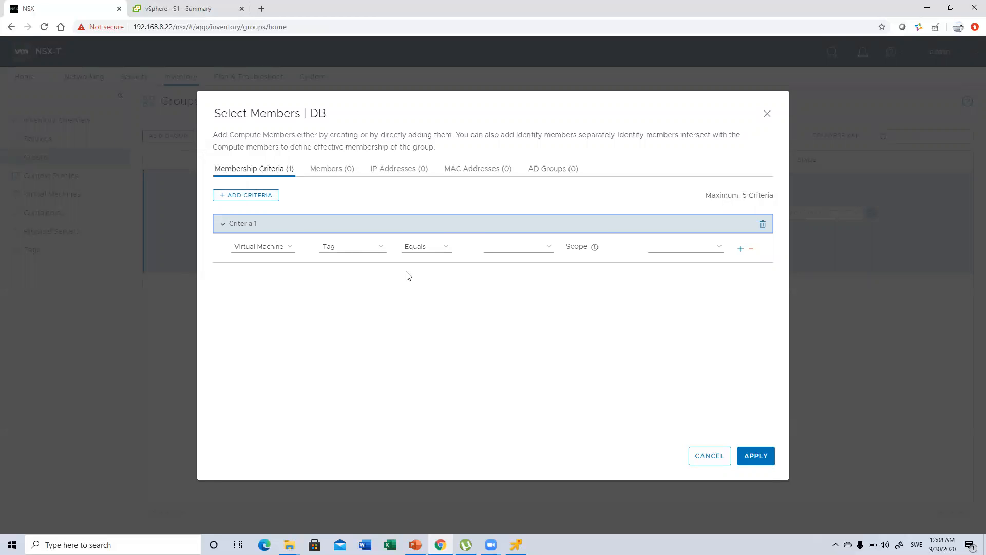
click(358, 254)
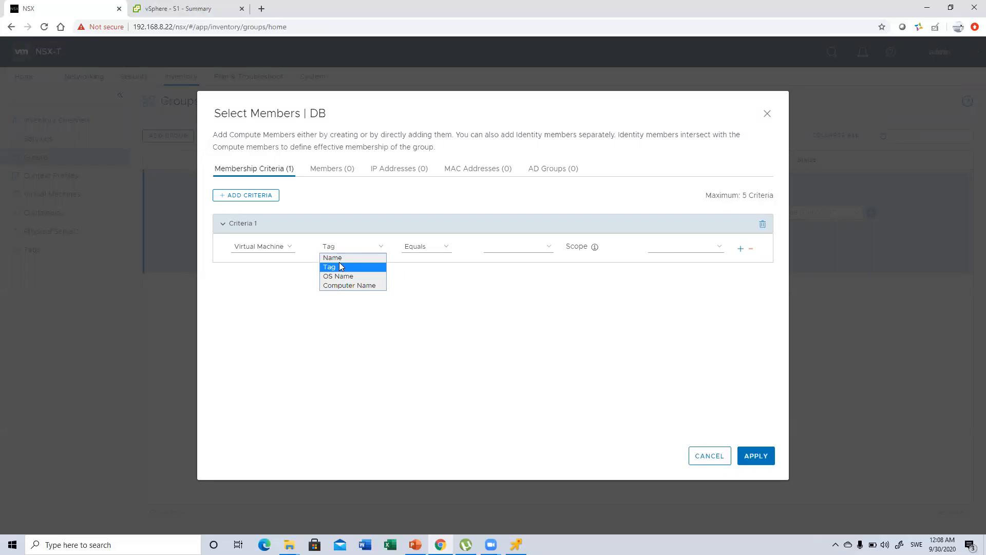
click(341, 266)
click(514, 245)
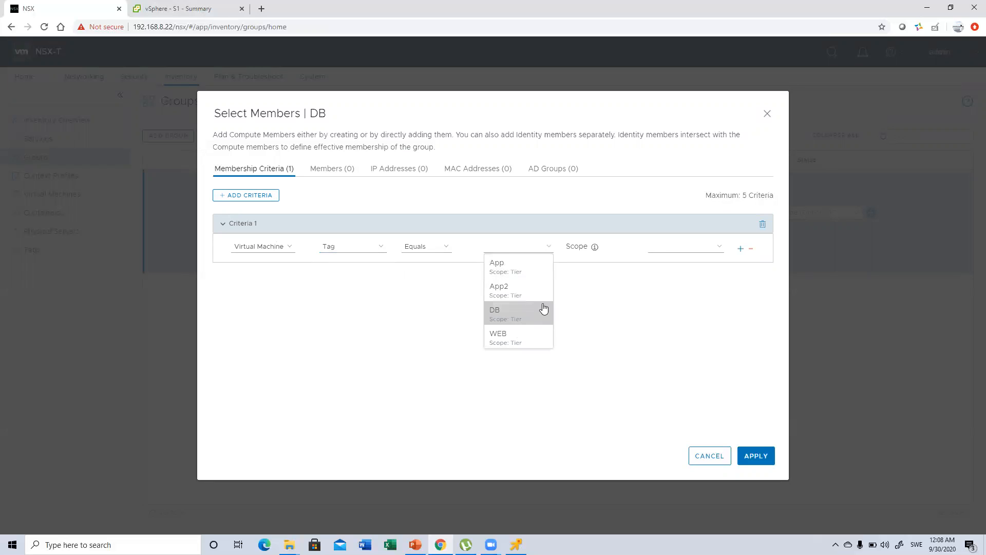
click(511, 313)
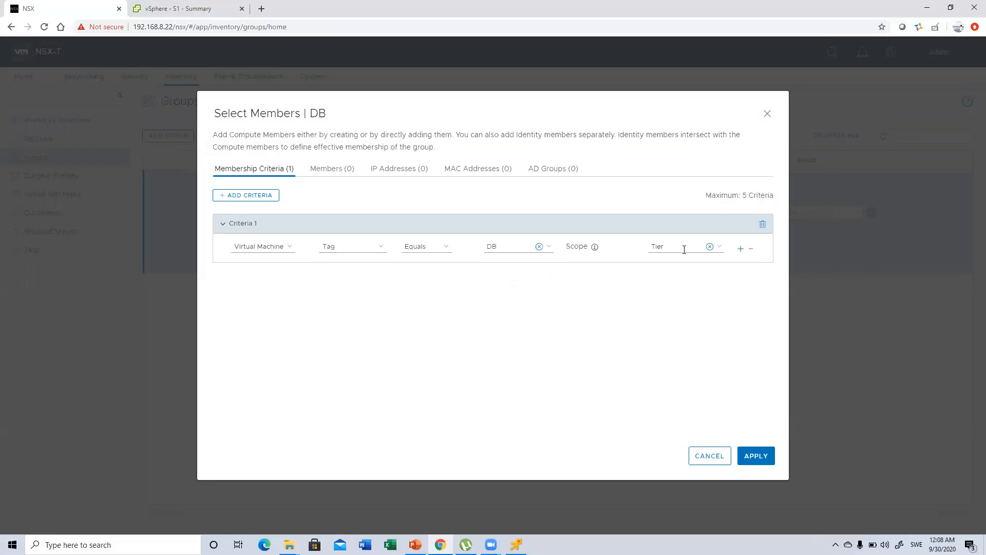
click(752, 461)
click(228, 258)
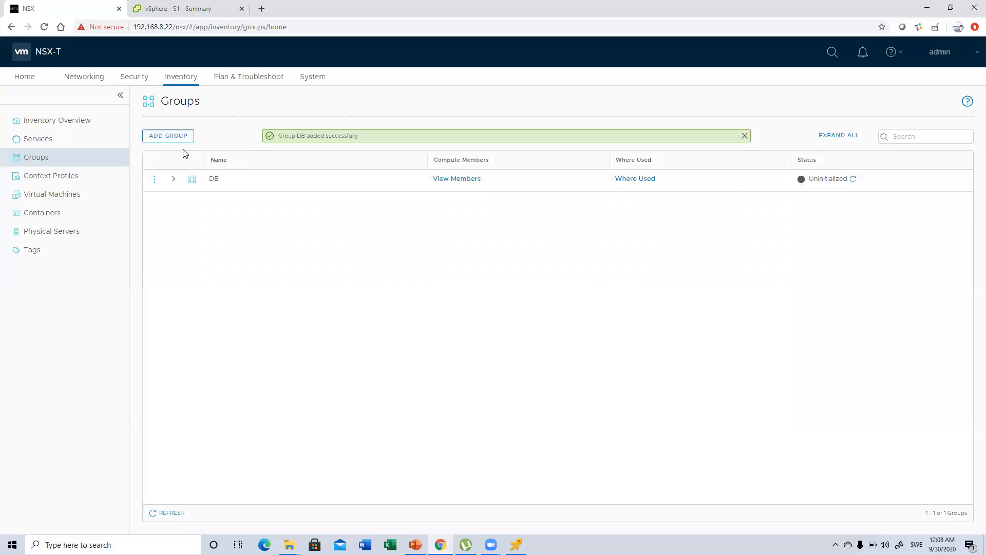
Start a new inventory group named WEB and open its member selection
click(171, 136)
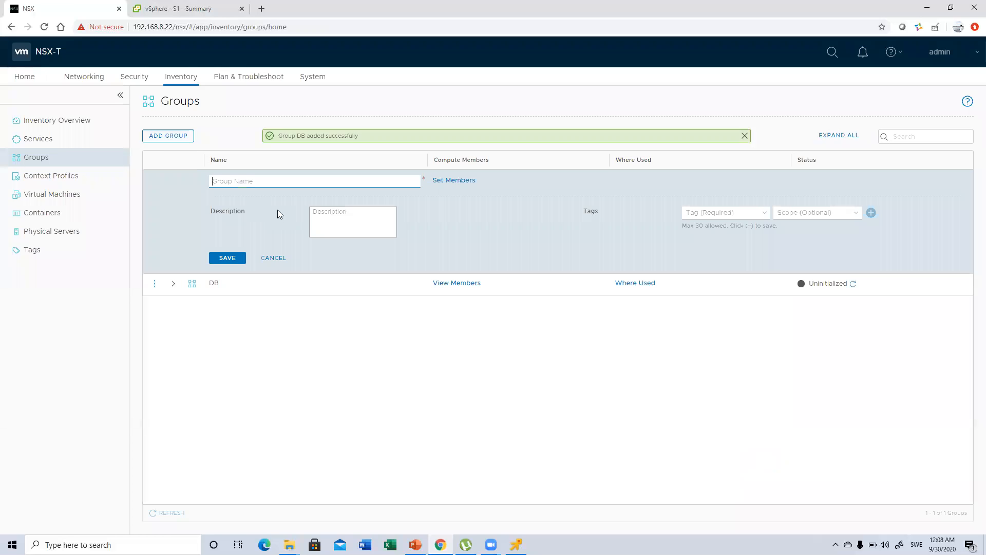
click(242, 183)
text(WEB)
click(446, 181)
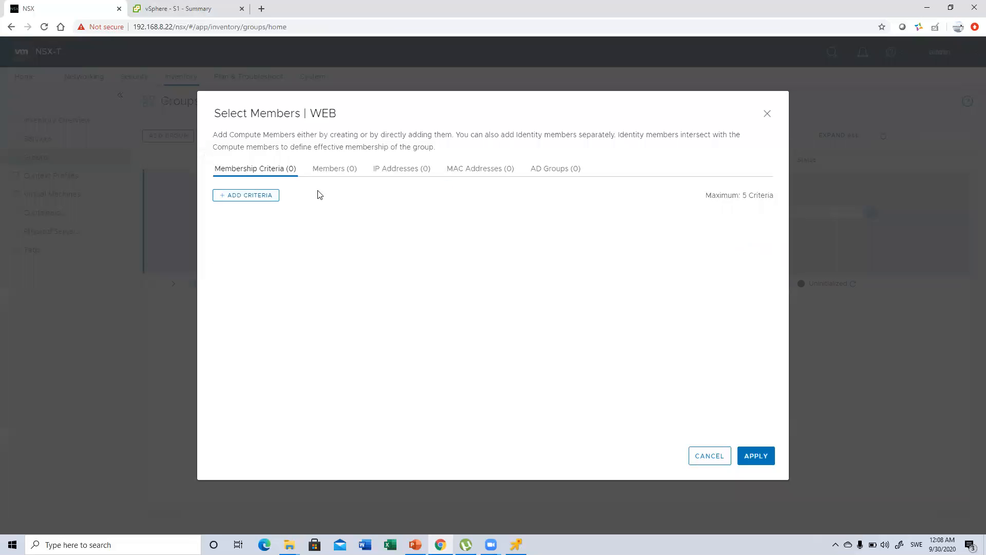
Add a membership criterion for virtual machines whose tag equals WEB with scope Tier, apply it and save the WEB group
click(258, 196)
click(488, 246)
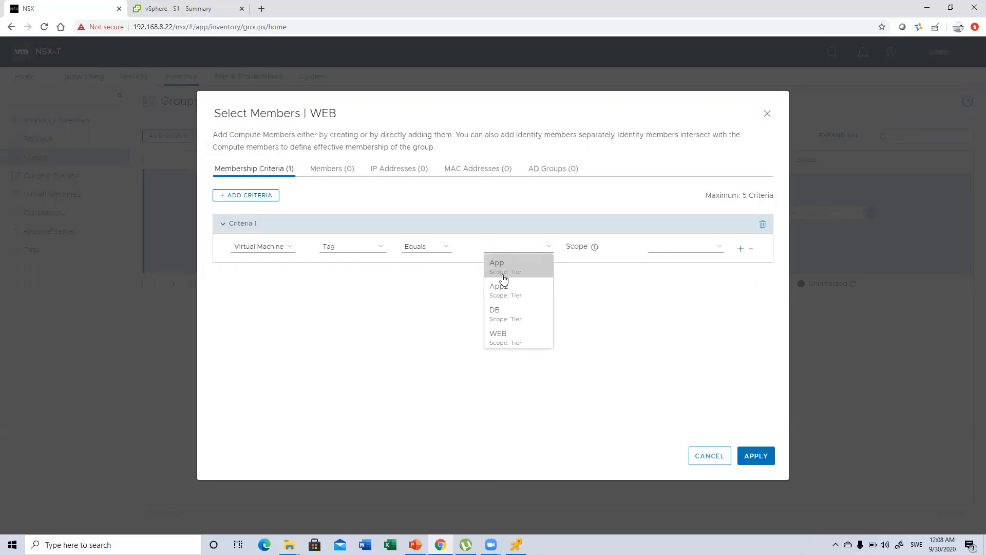
click(504, 341)
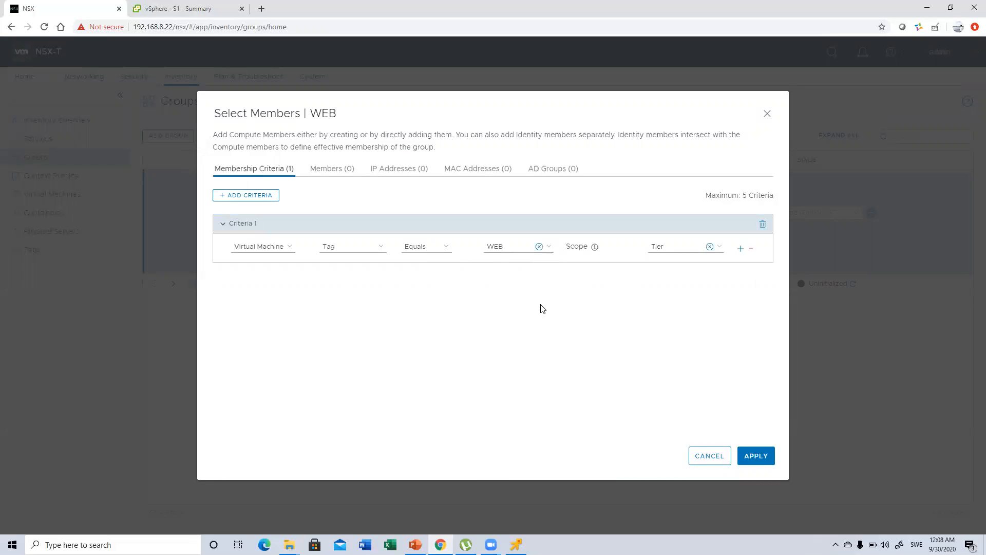
click(756, 455)
click(235, 260)
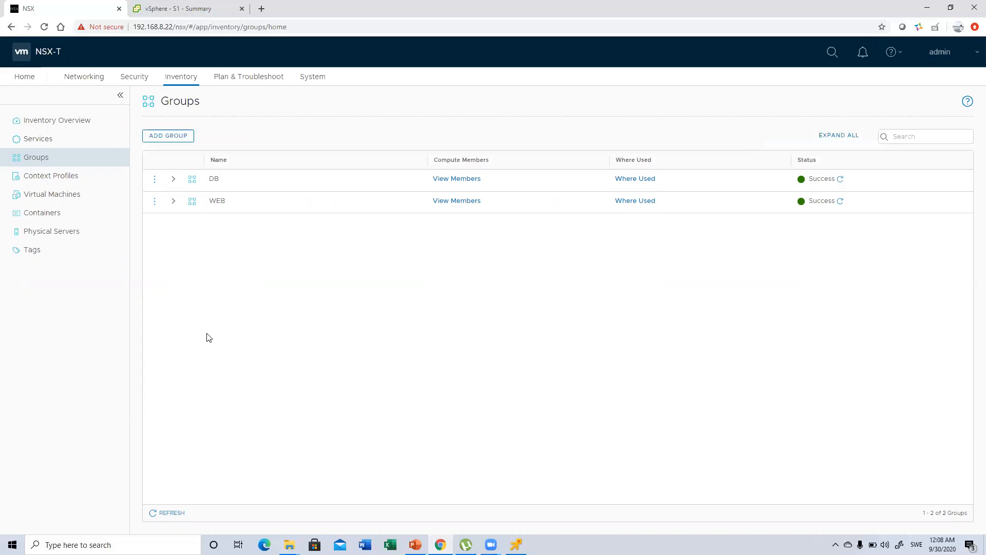
Review the inventory's tags, groups and virtual machines to check the tag assignments, and return to the groups list
click(36, 250)
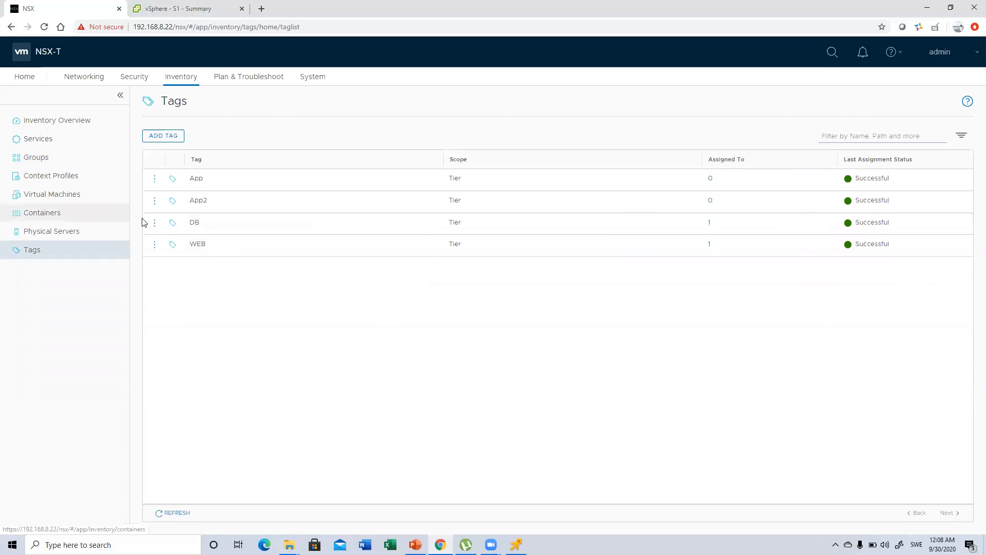
click(45, 157)
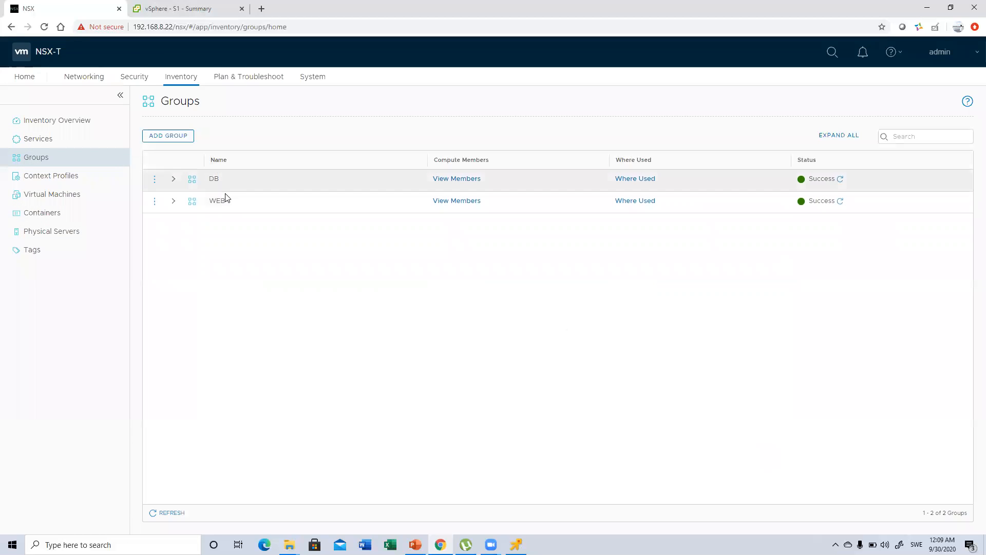
click(72, 195)
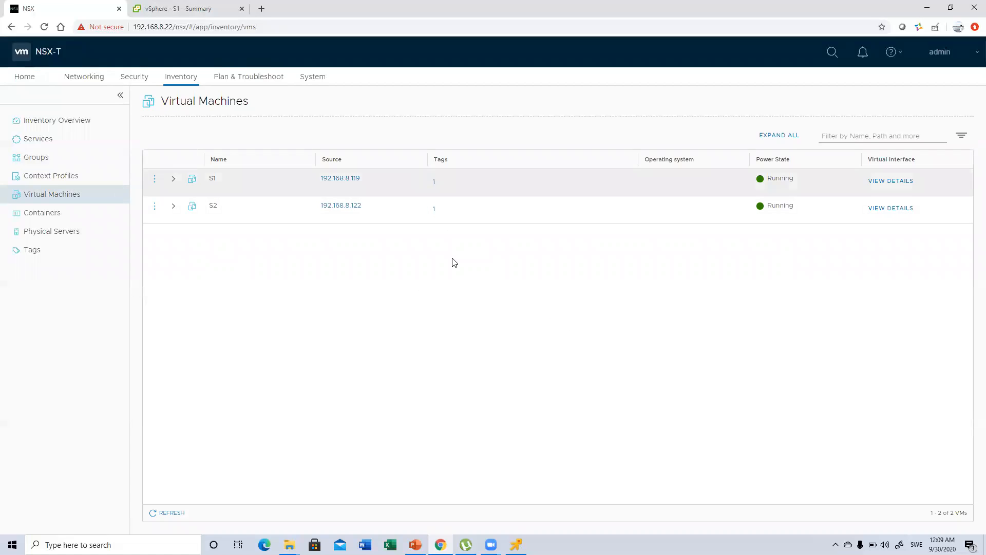
click(41, 155)
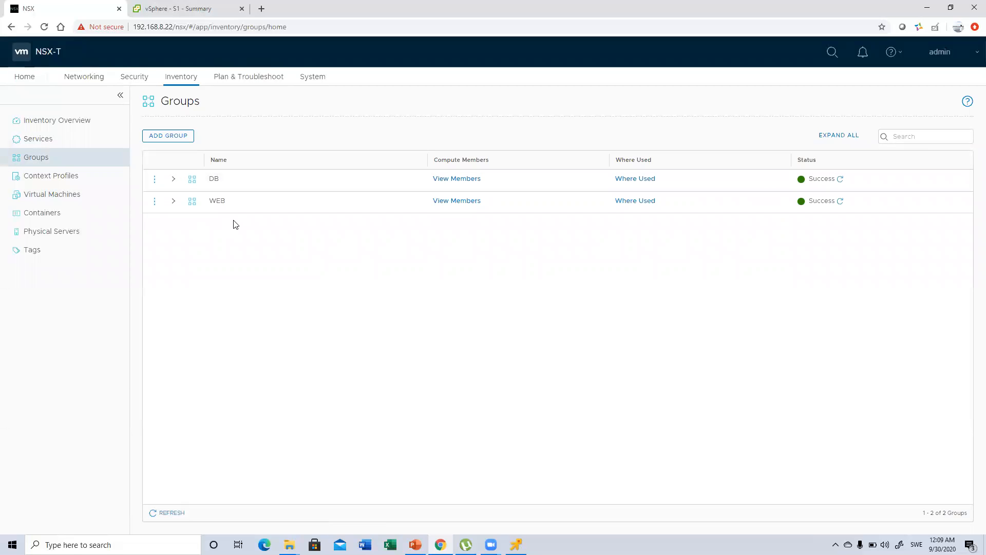